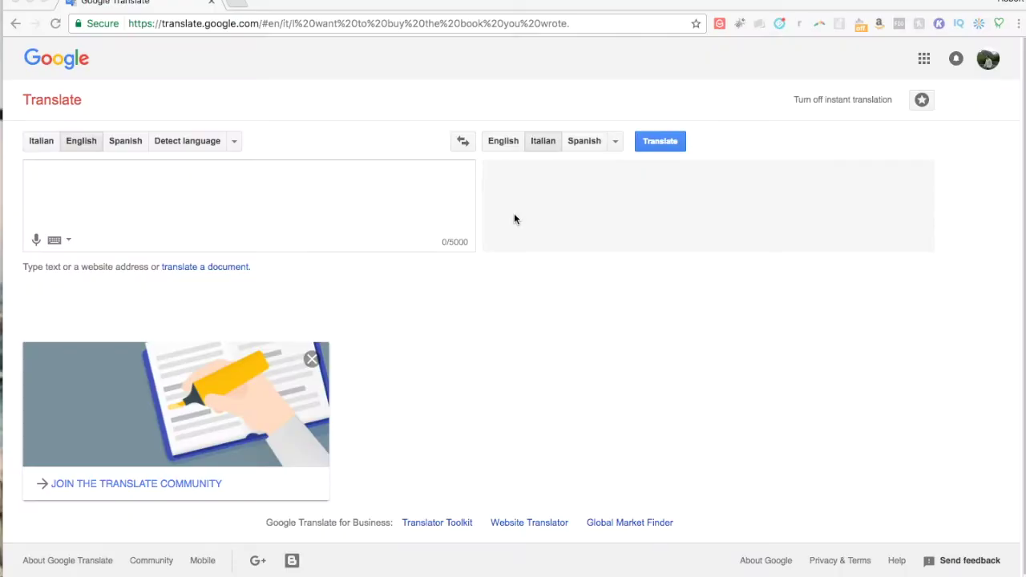
Enter 'I want to buy the book you recommended.' for Italian translation, then select the sentence.
left_click(251, 213)
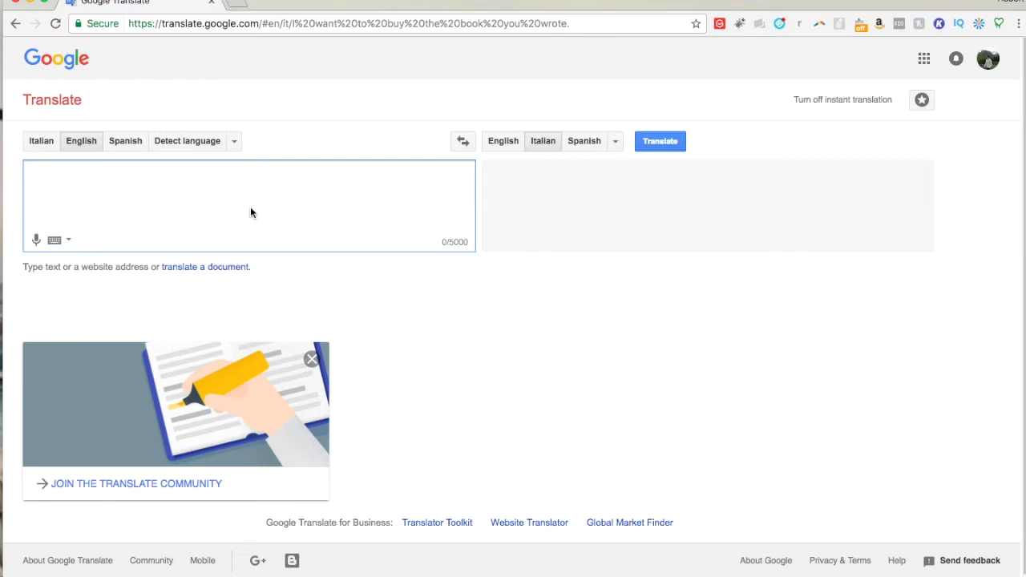
type("I ")
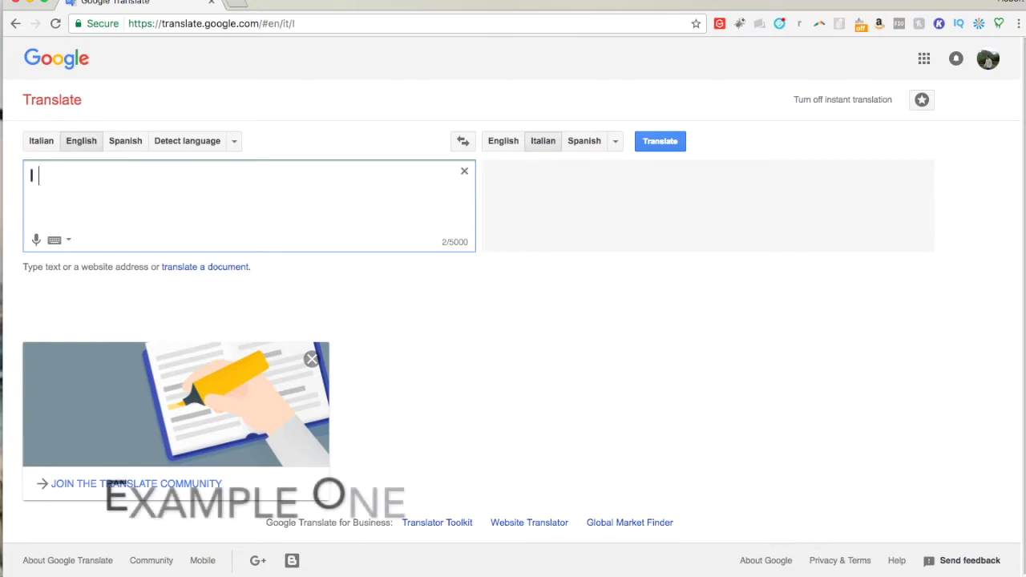
type("want to buy t")
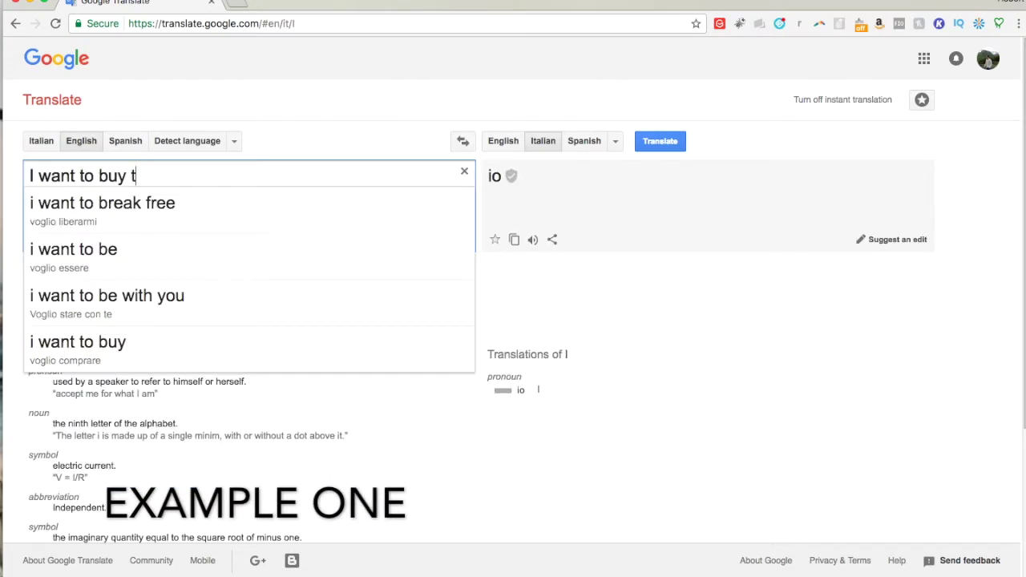
type("he book.")
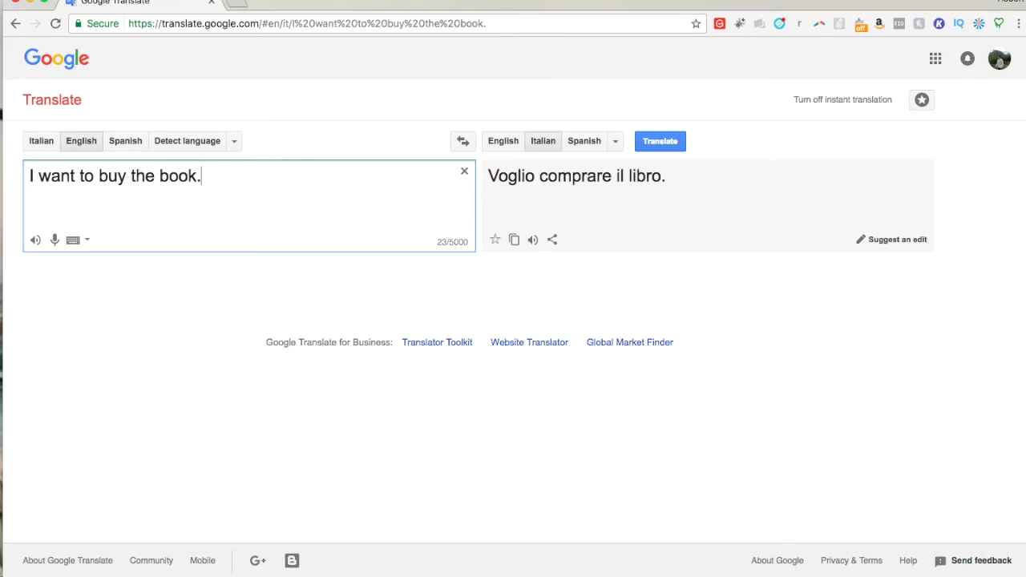
key("BackSpace")
type("you recome")
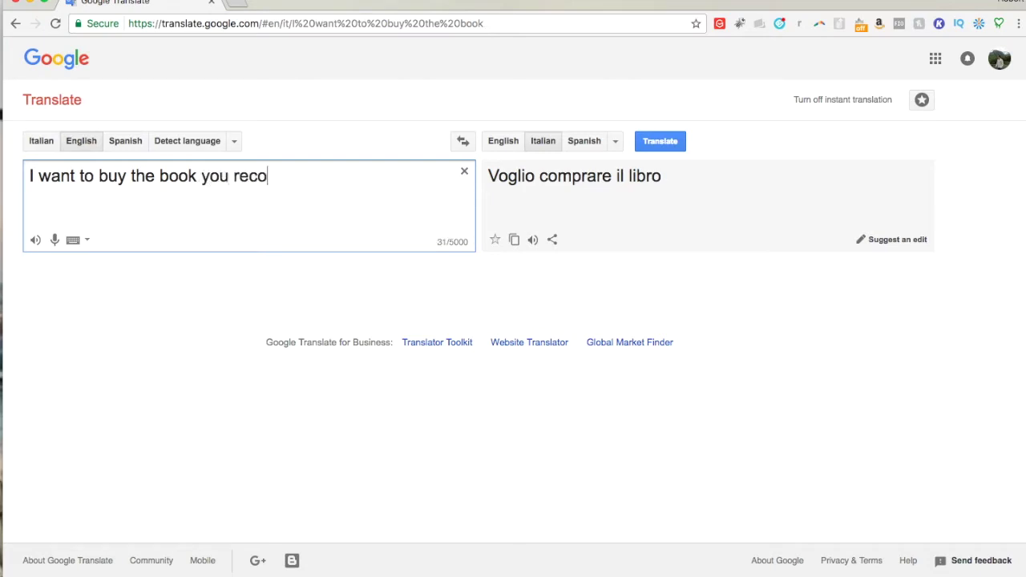
key("BackSpace")
type("mended.")
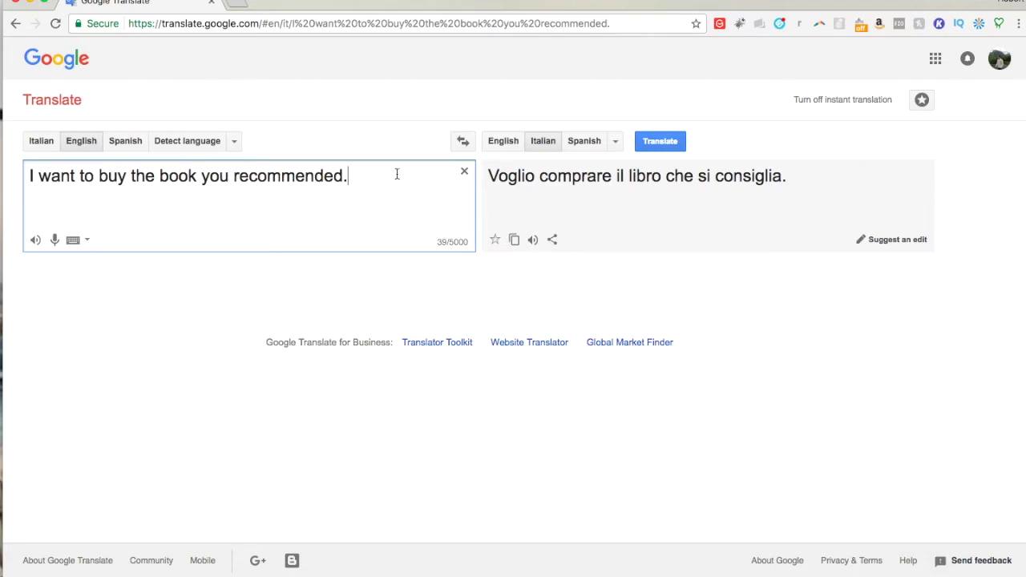
left_click_drag(396, 174, 3, 177)
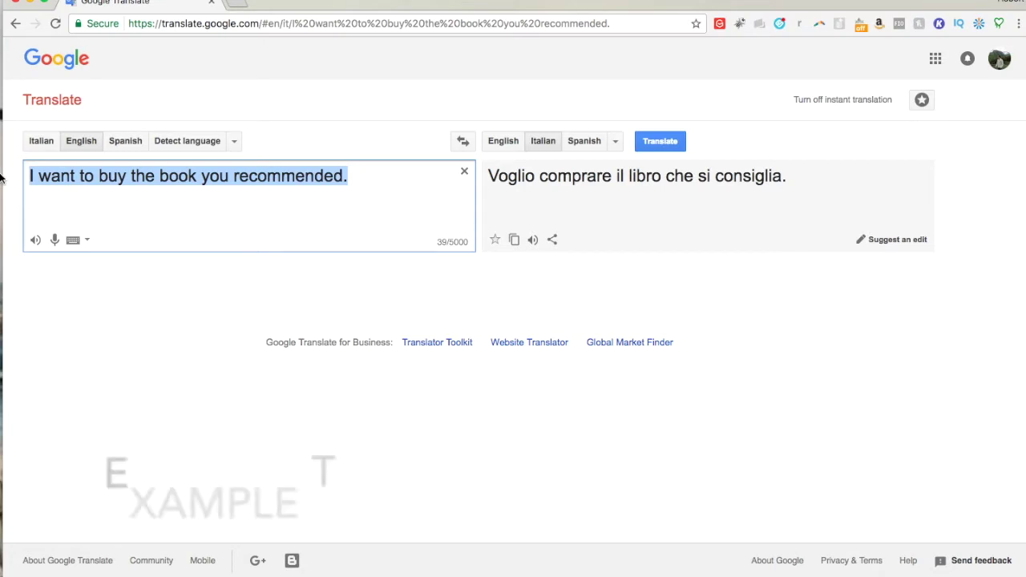
Translate 'there is a pen in the pig.' and 'There is a pig in the pen.', then clear the box.
type("there is a pe")
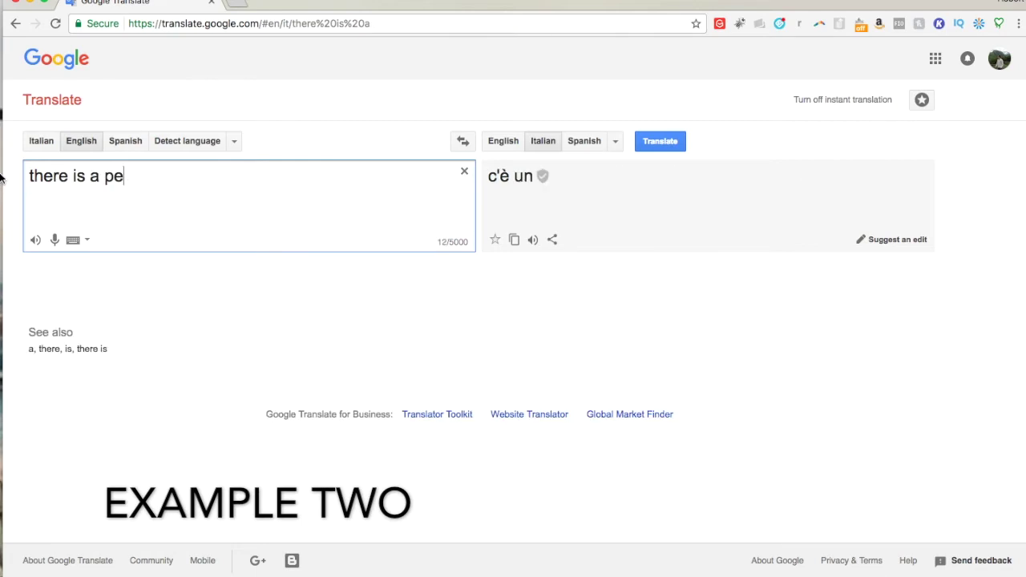
type("n in the pig.")
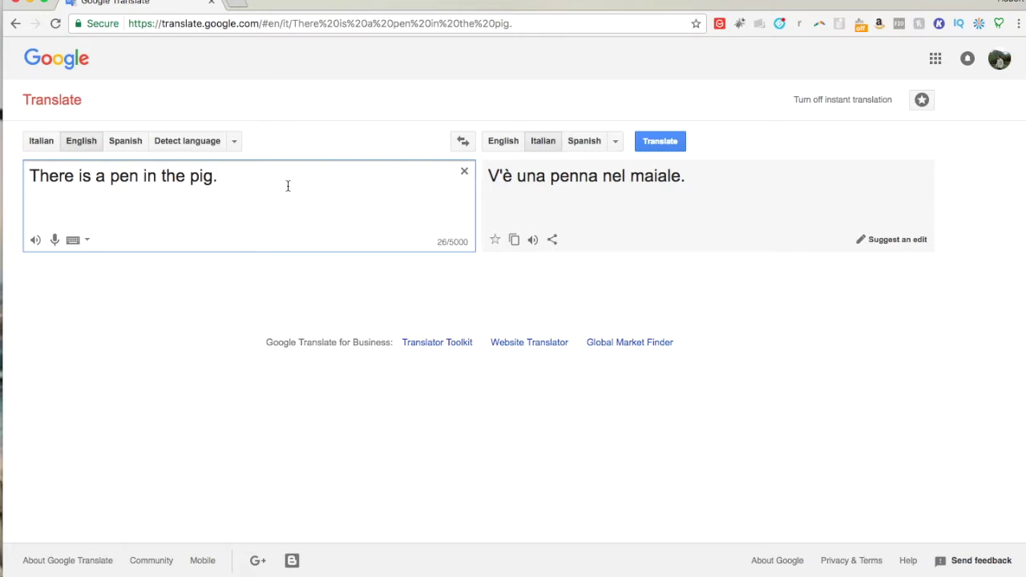
key("Return")
key("Return")
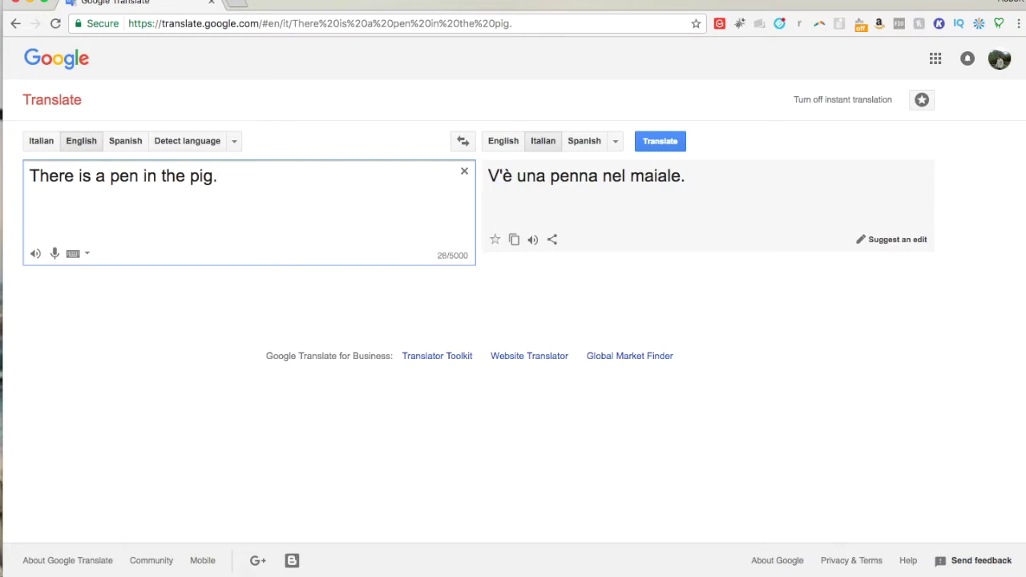
type("There is a pig in the pen.")
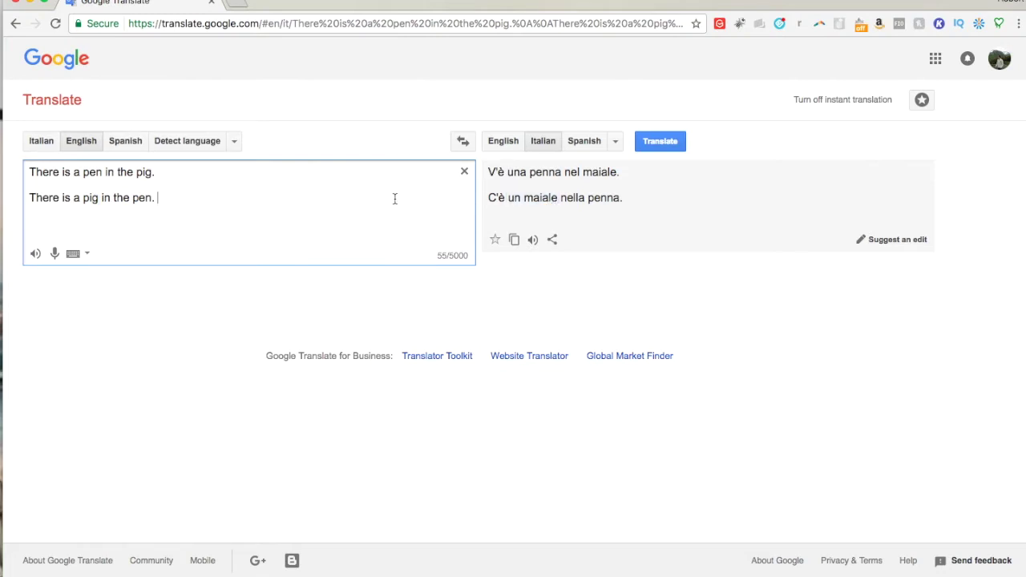
key("super+a")
key("BackSpace")
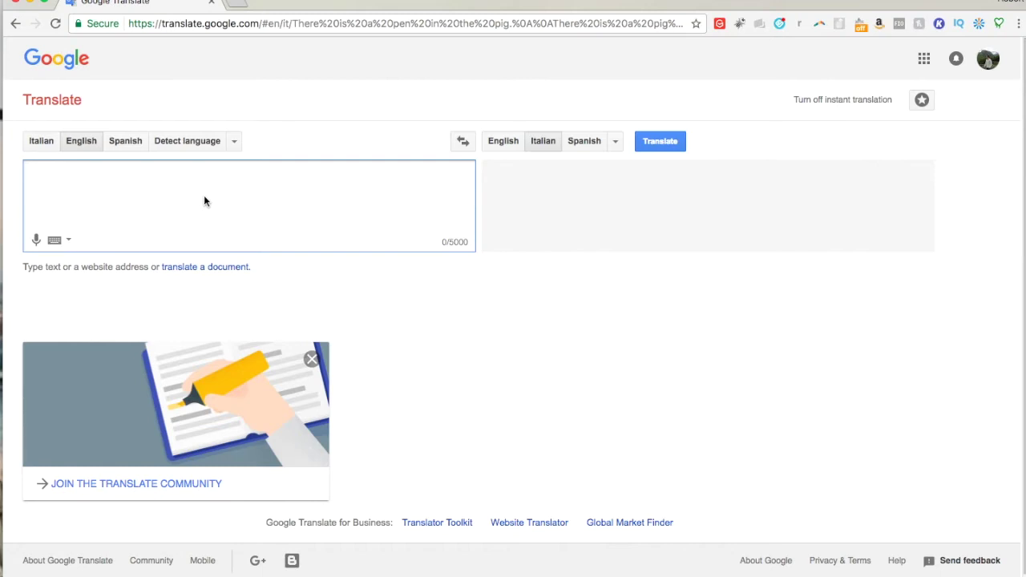
Enter the idiom 'I have an axe to grind' for Italian translation.
type("axe t ogring")
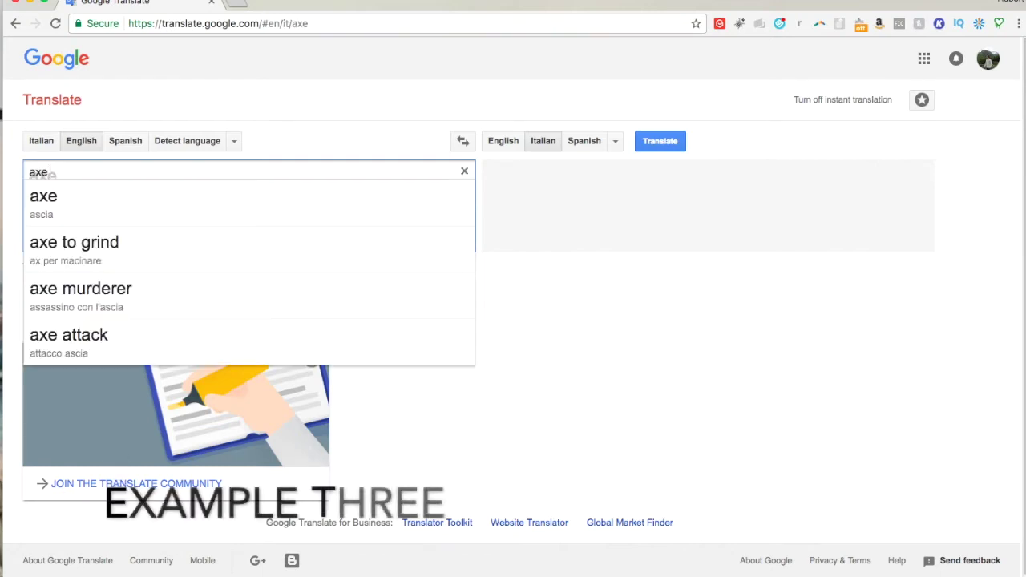
key("BackSpace")
key("BackSpace")
key("BackSpace")
key("BackSpace")
key("BackSpace")
key("BackSpace")
key("BackSpace")
type("o grind")
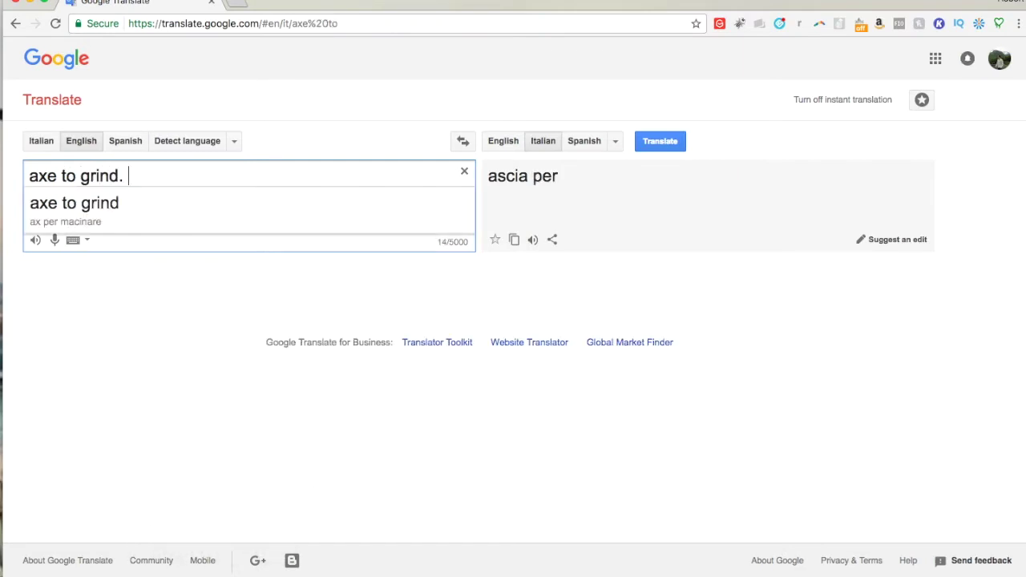
left_click(24, 182)
type("I have an")
Finish the source text as 'Waiting for the other shoe to drop.' and select the sentence.
left_click(234, 179)
type(".")
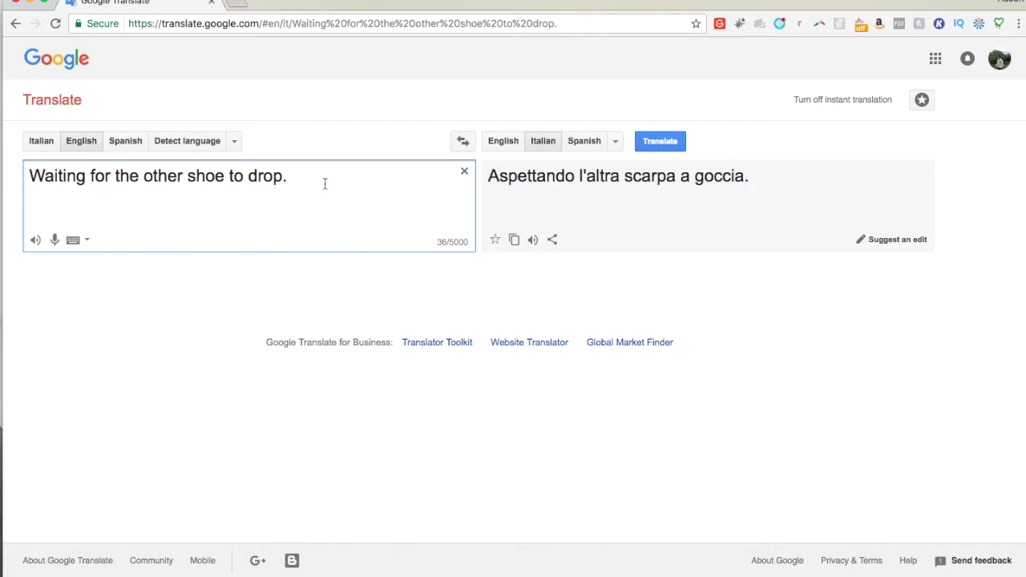
left_click_drag(325, 184, 2, 187)
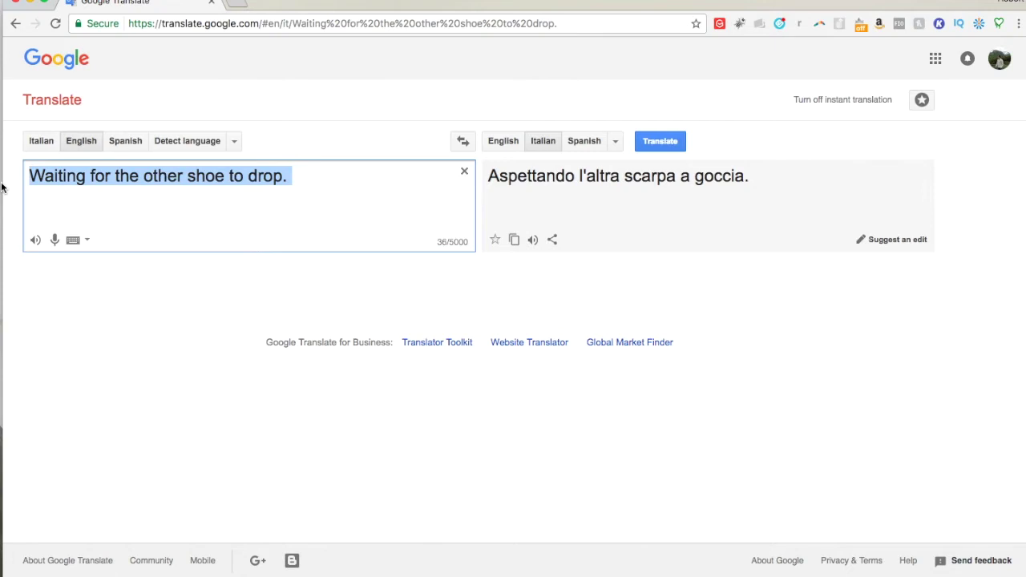
Switch to Italian-to-French and translate 'orologio', giving 'regarder'.
key("ctrl+shift+s")
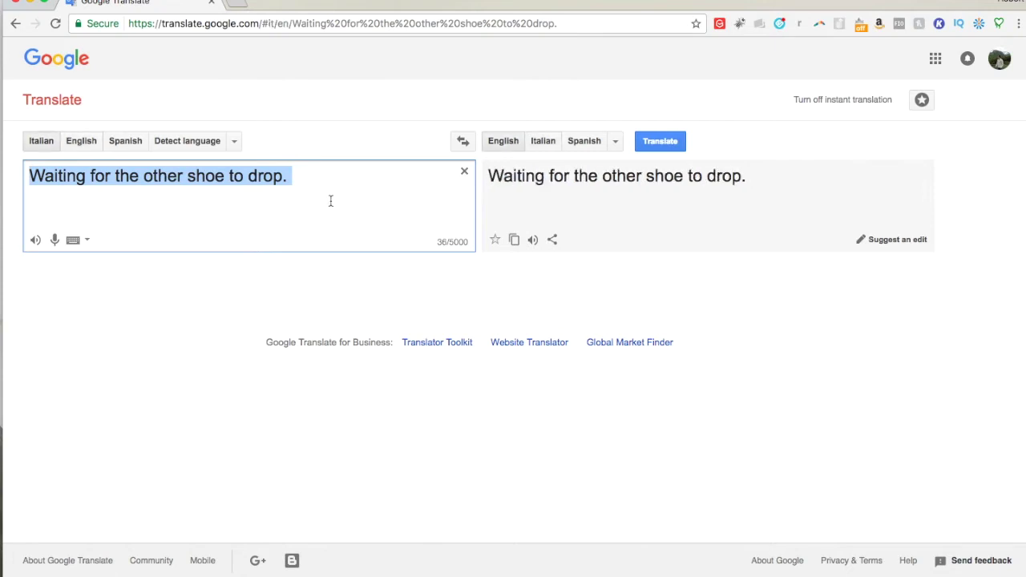
left_click(615, 142)
left_click(207, 311)
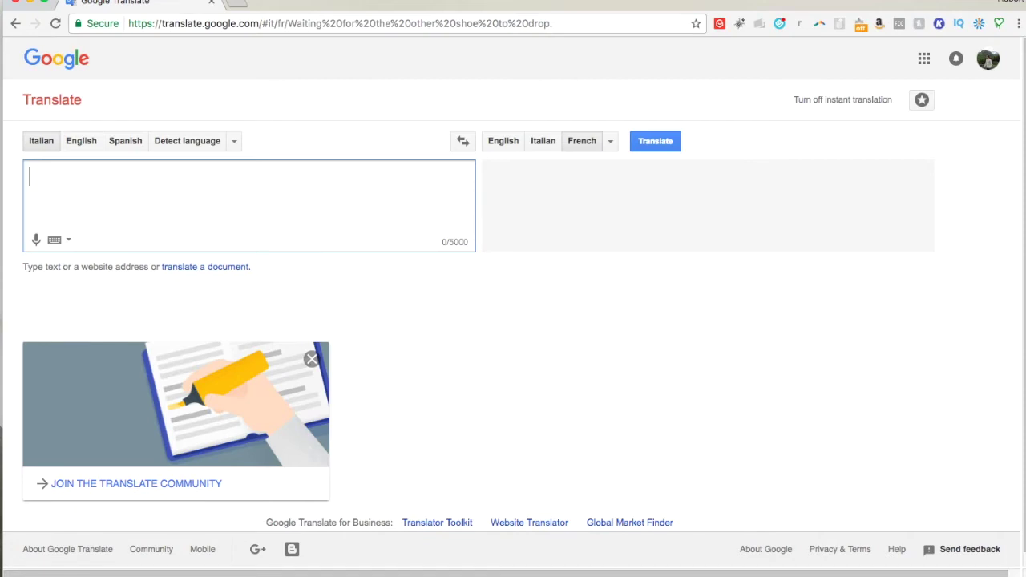
type("orologio")
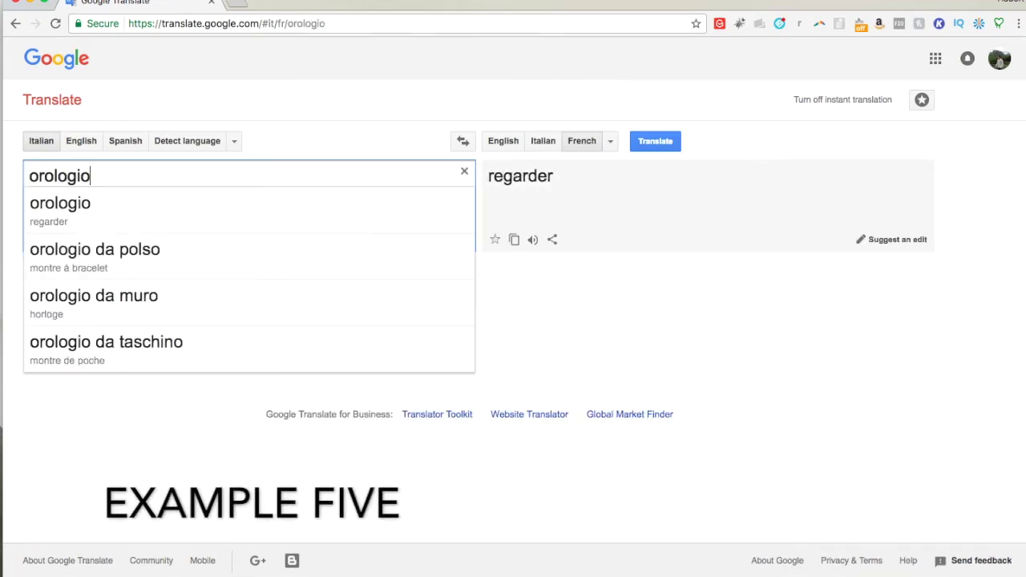
left_click(303, 134)
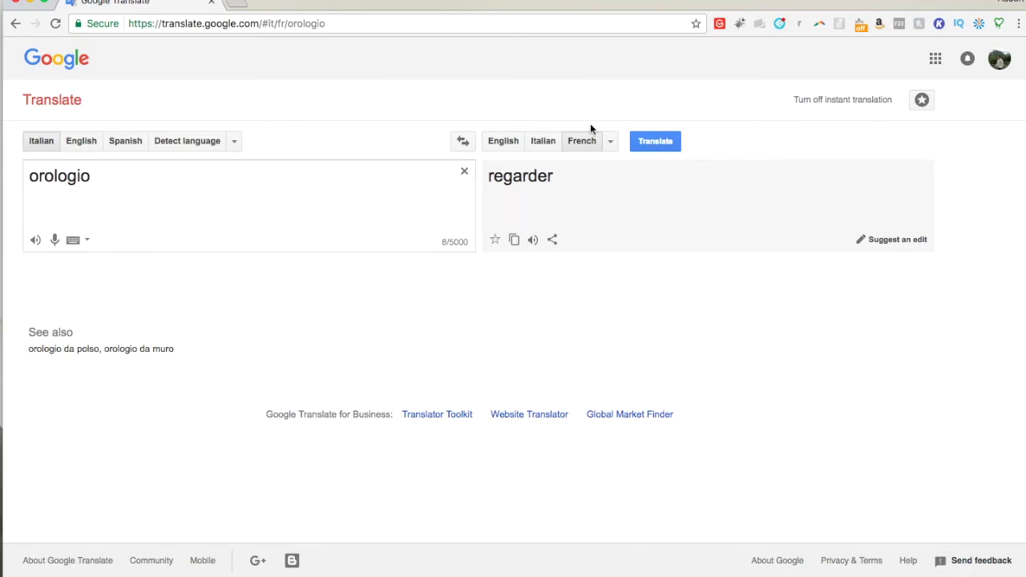
Show 'orologio' in Chinese (Traditional), then paste 'Sei tu la maestra!' and translate into French.
left_click(610, 142)
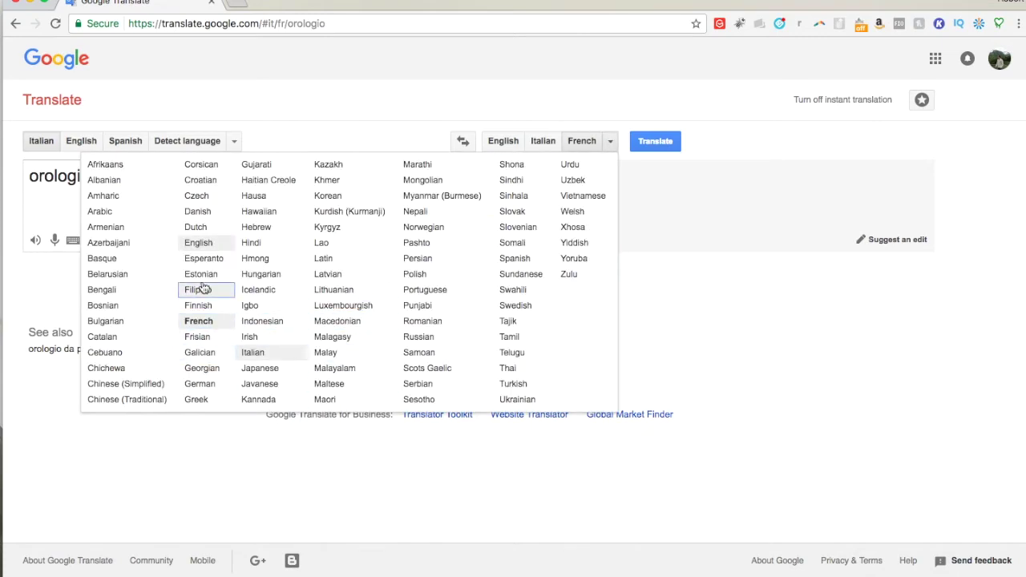
left_click(122, 399)
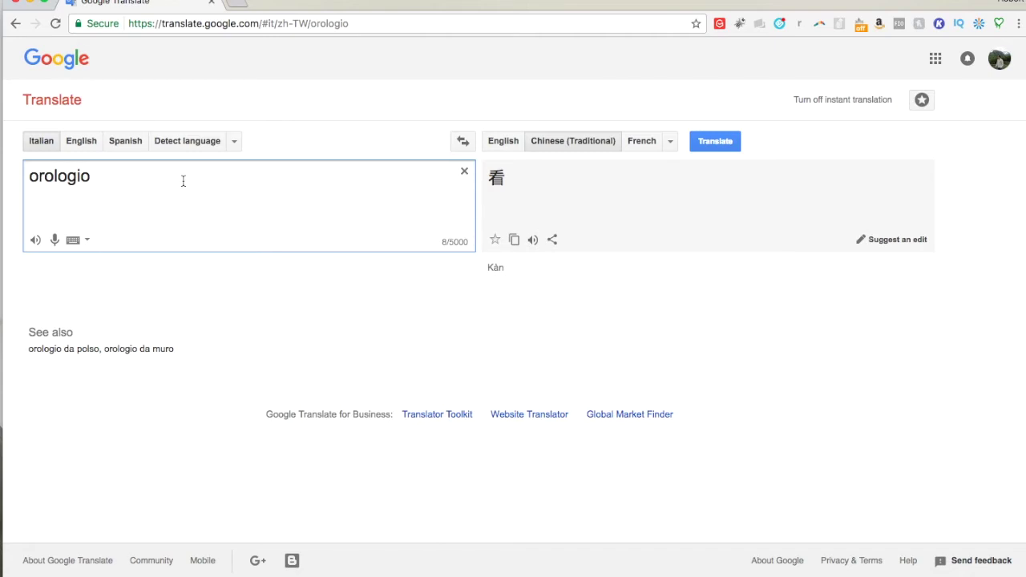
key("super+a")
type("Sei tu la maestra!")
left_click(641, 141)
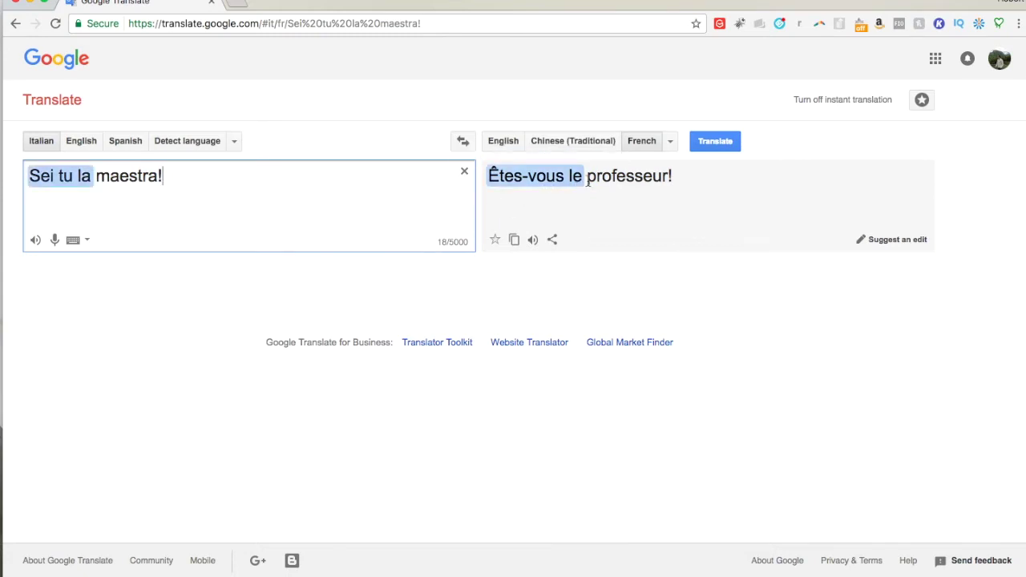
Change the target language to German for 'Sei tu la maestra!'.
left_click(670, 143)
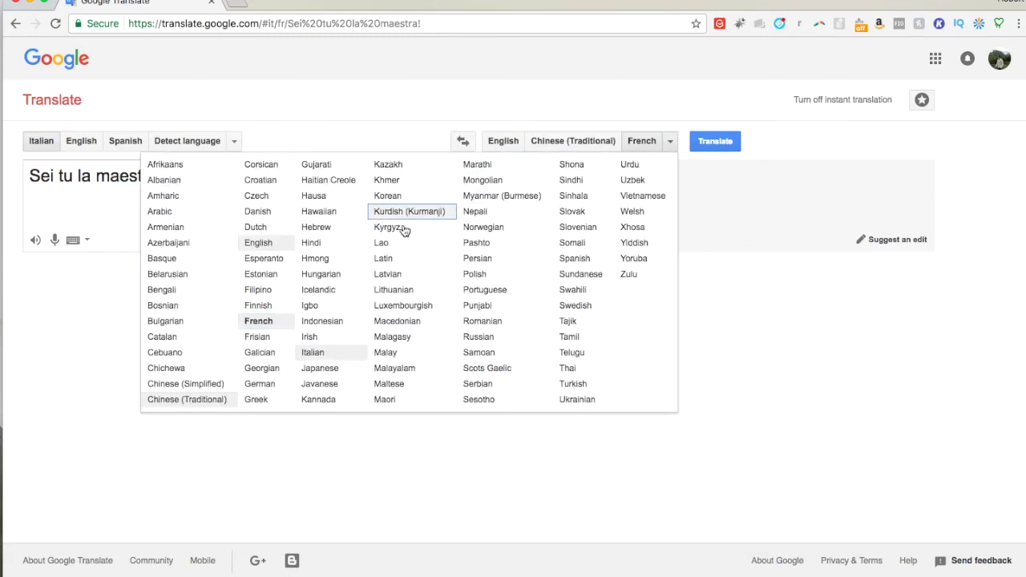
left_click(289, 385)
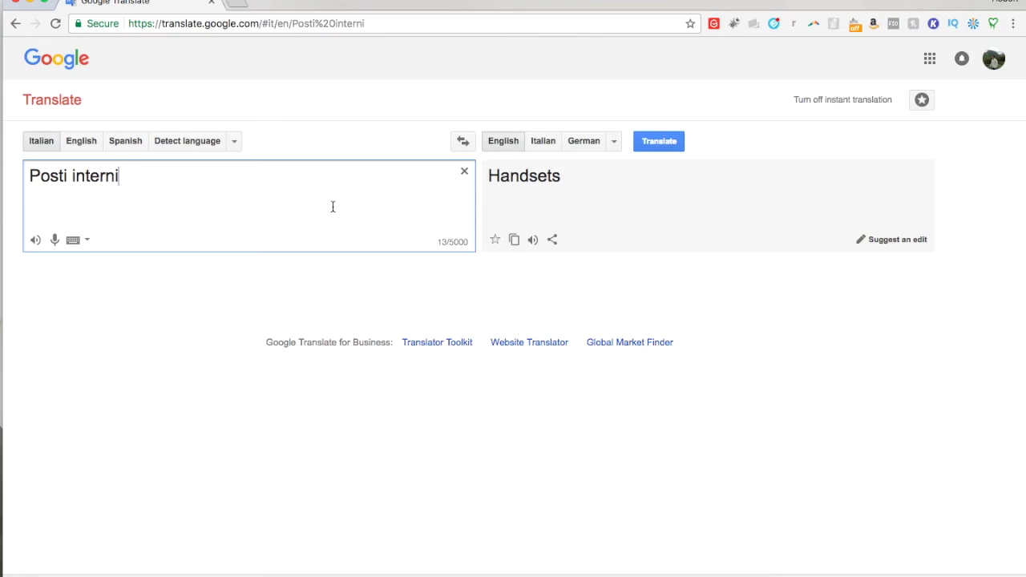
Replace the source text with 'A man walks into a bar. "Ouch!"'.
key("super+a")
type("A man walks into a bar. \"Ouch")
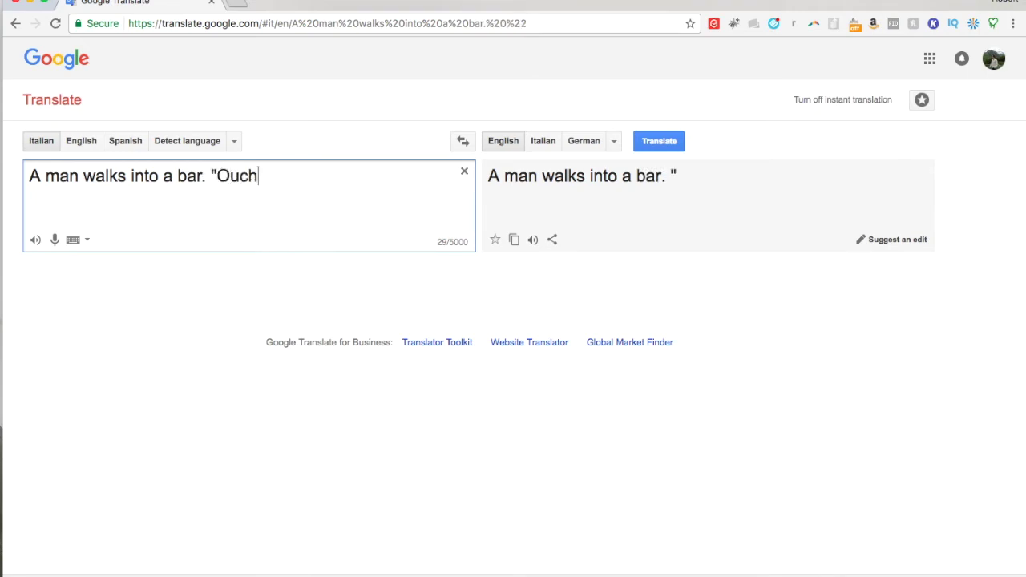
type("!\"")
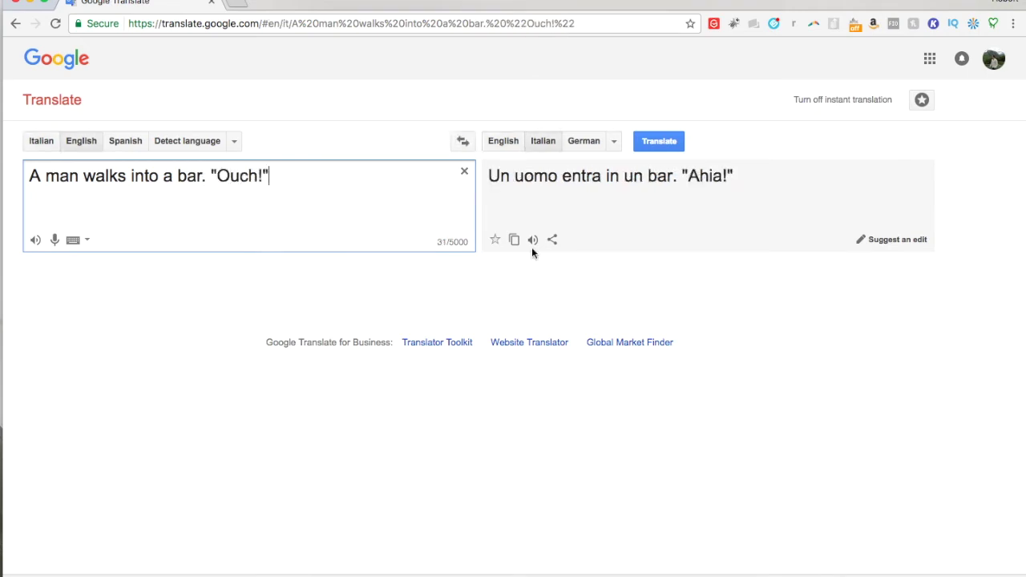